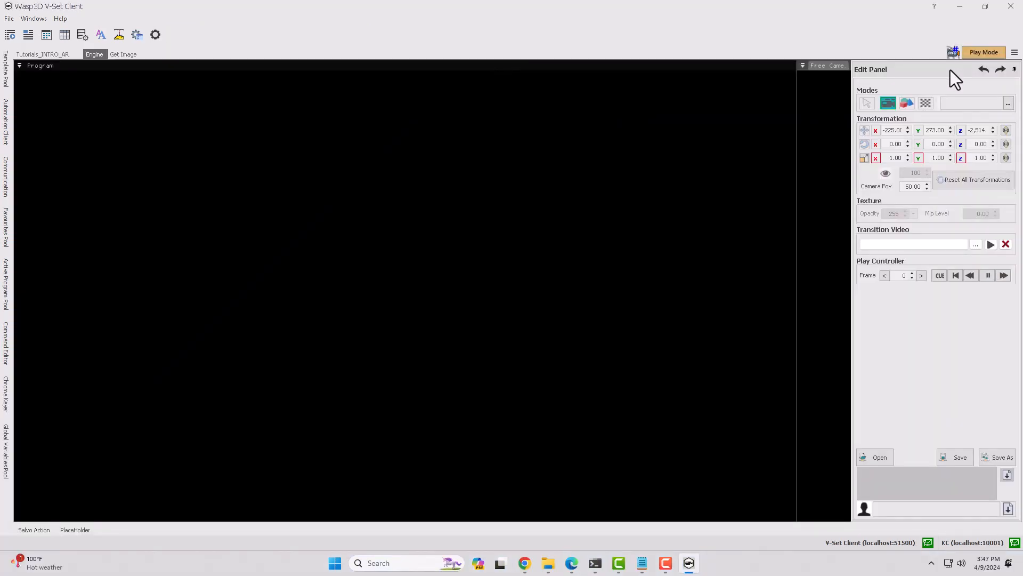
- Bring up the VSet template browser and go through its folders to DB_Live
{"action": "left_click", "coordinate": [1014, 52]}
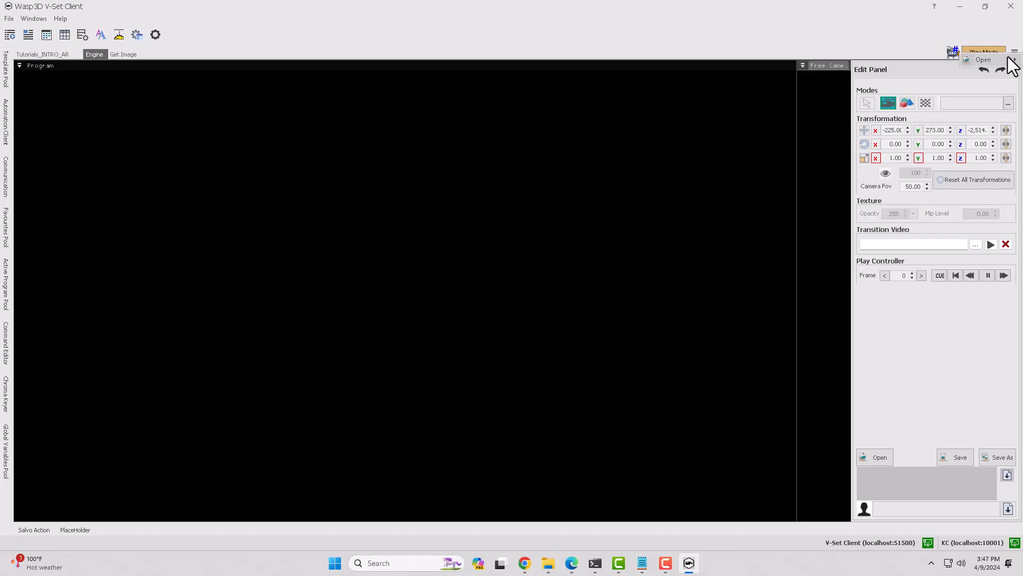
{"action": "mouse_move", "coordinate": [1008, 59]}
{"action": "left_click", "coordinate": [948, 61]}
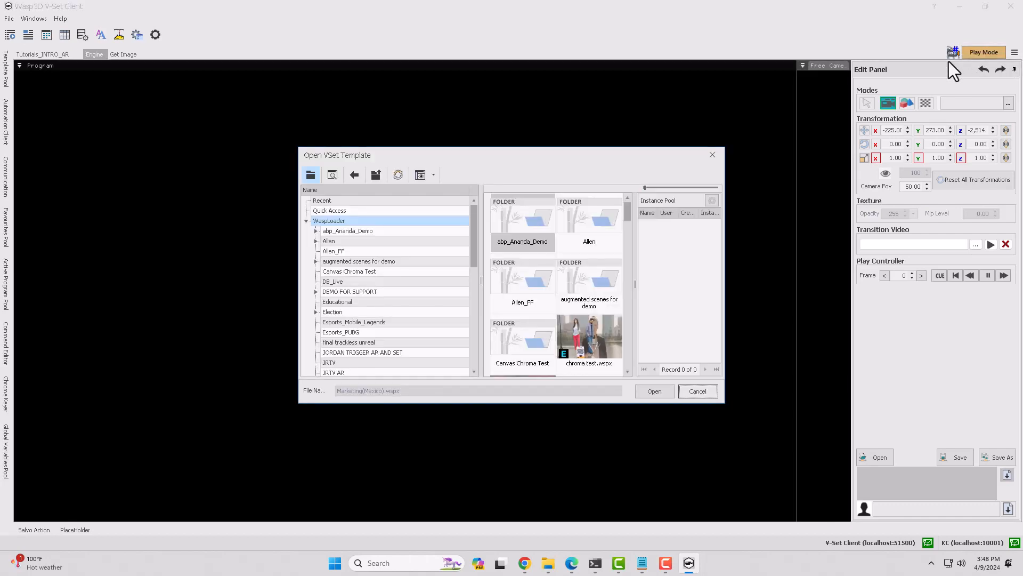
{"action": "left_click", "coordinate": [360, 254]}
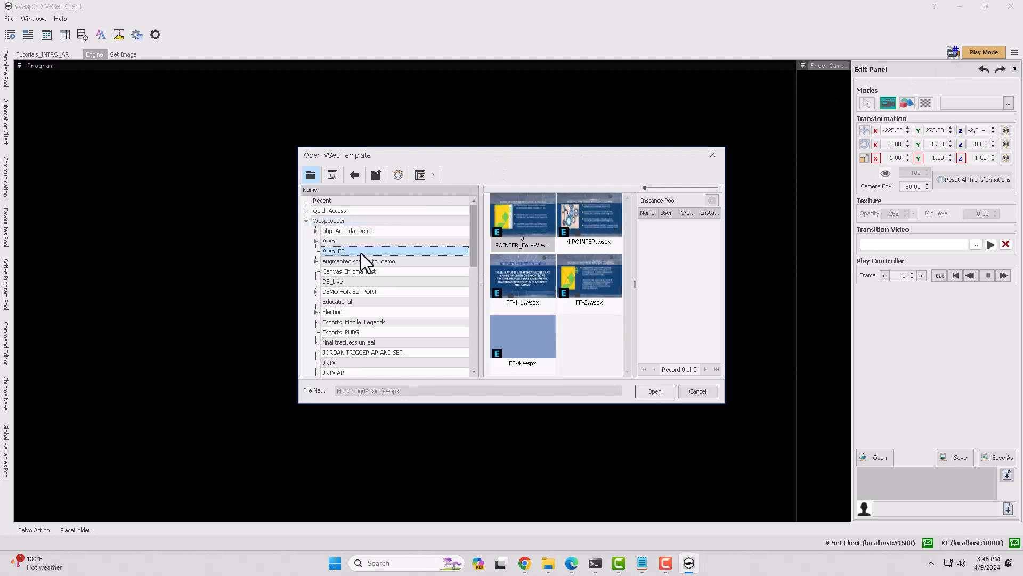
{"action": "key", "text": "Down"}
{"action": "key", "text": "Down"}
{"action": "key", "text": "Down"}
{"action": "key", "text": "Down"}
{"action": "left_click", "coordinate": [341, 281]}
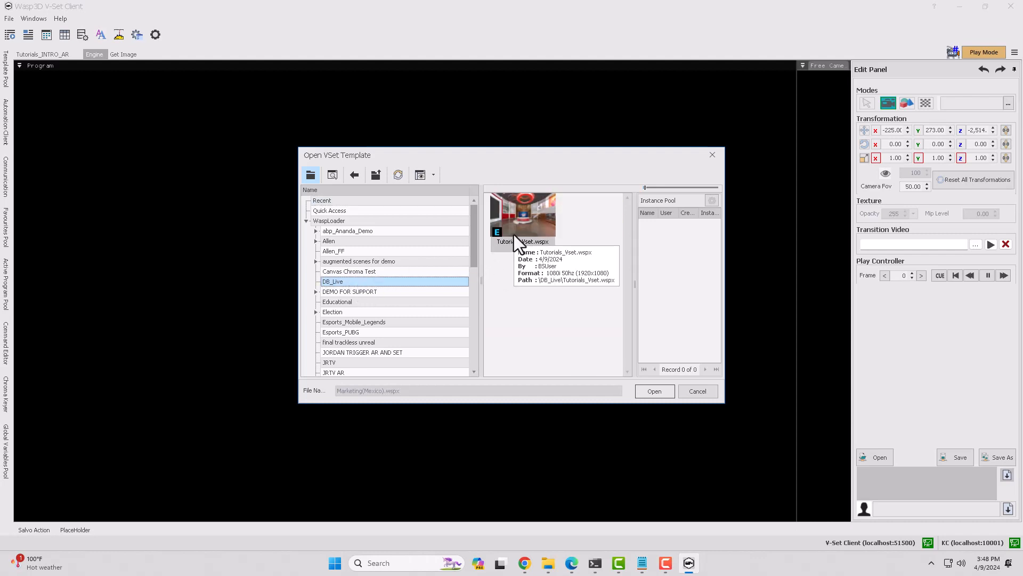
- Open the Tutorials_Vset.wspx template from the recent templates
{"action": "left_click", "coordinate": [347, 211]}
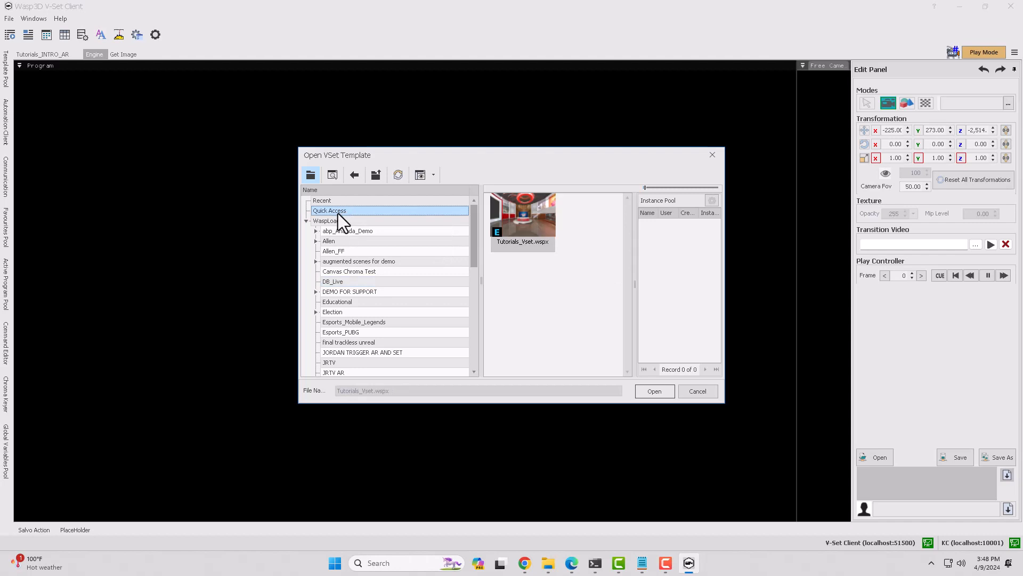
{"action": "left_click", "coordinate": [333, 202]}
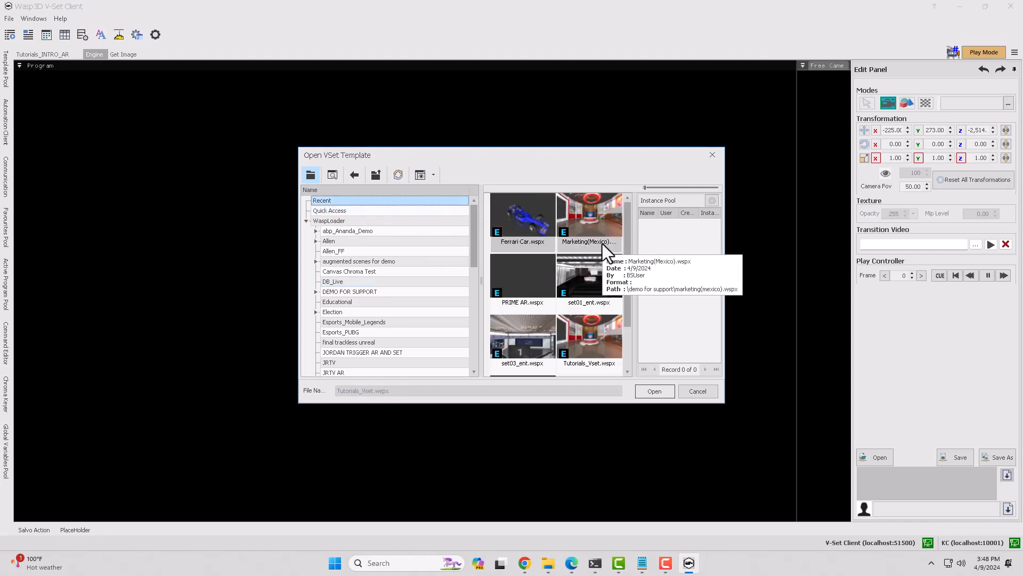
{"action": "left_click_drag", "start_coordinate": [626, 245], "coordinate": [628, 331]}
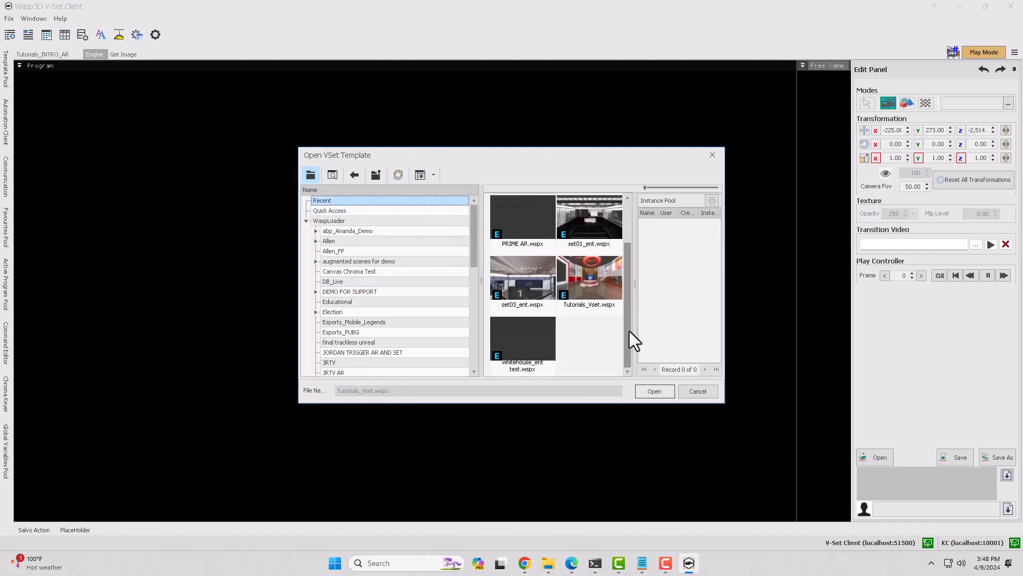
{"action": "left_click", "coordinate": [607, 301]}
{"action": "left_click", "coordinate": [651, 389]}
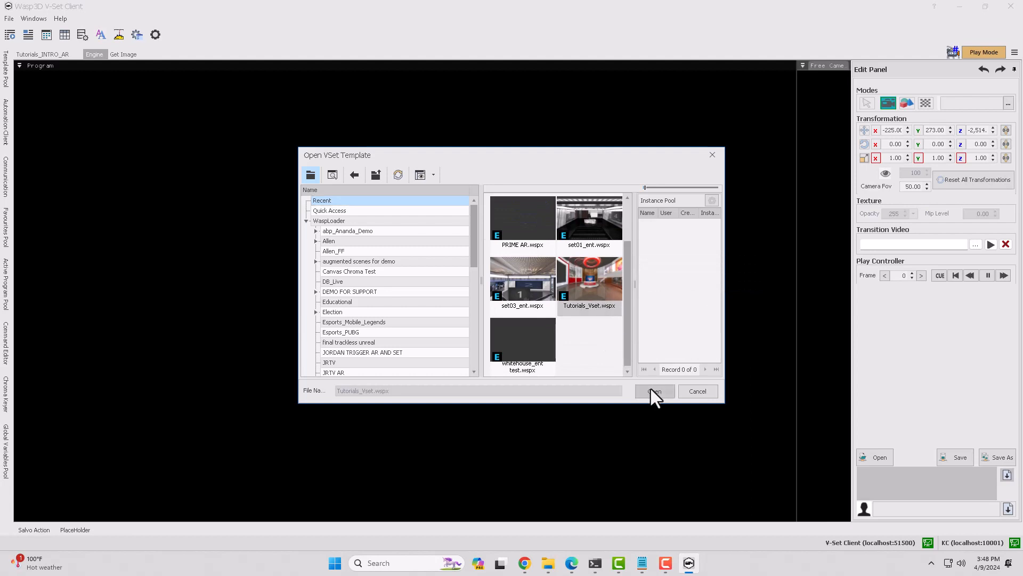
{"action": "left_click", "coordinate": [651, 389]}
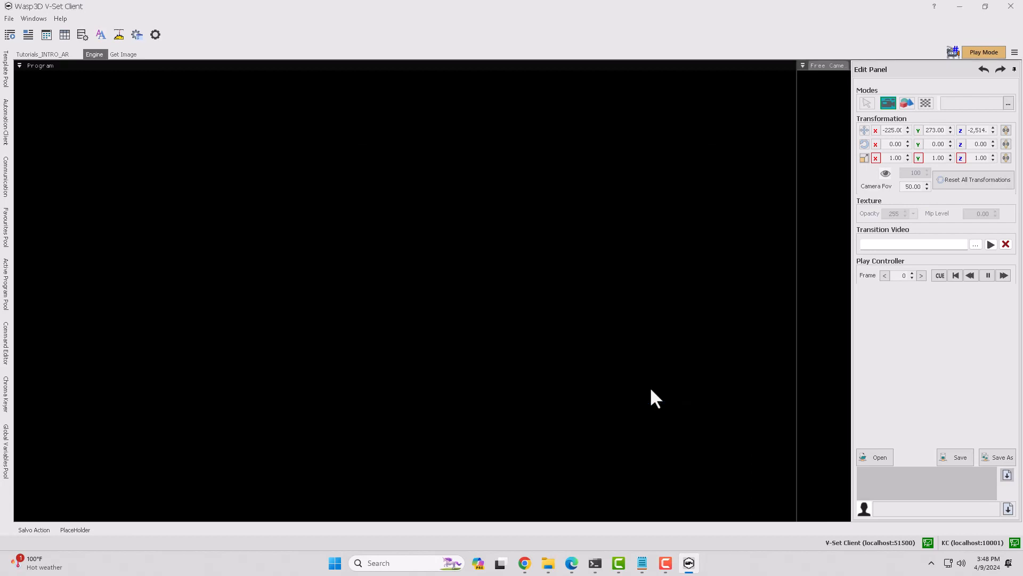
- Load Tutorials_Vset.wspx from Quick Access in the Template Pool into the engine view
{"action": "left_click", "coordinate": [5, 69]}
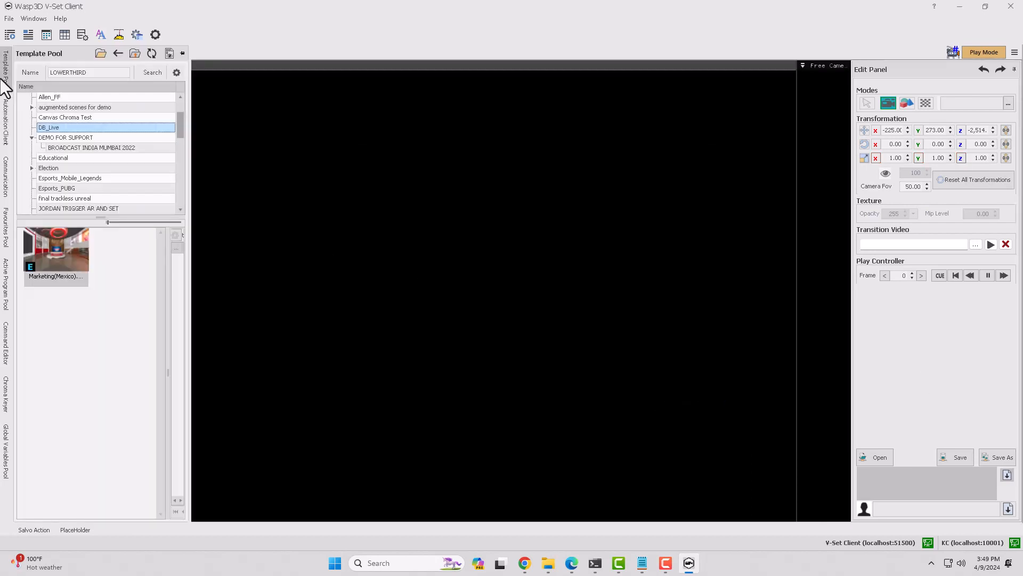
{"action": "scroll", "coordinate": [83, 127], "scroll_direction": "up", "scroll_amount": 2}
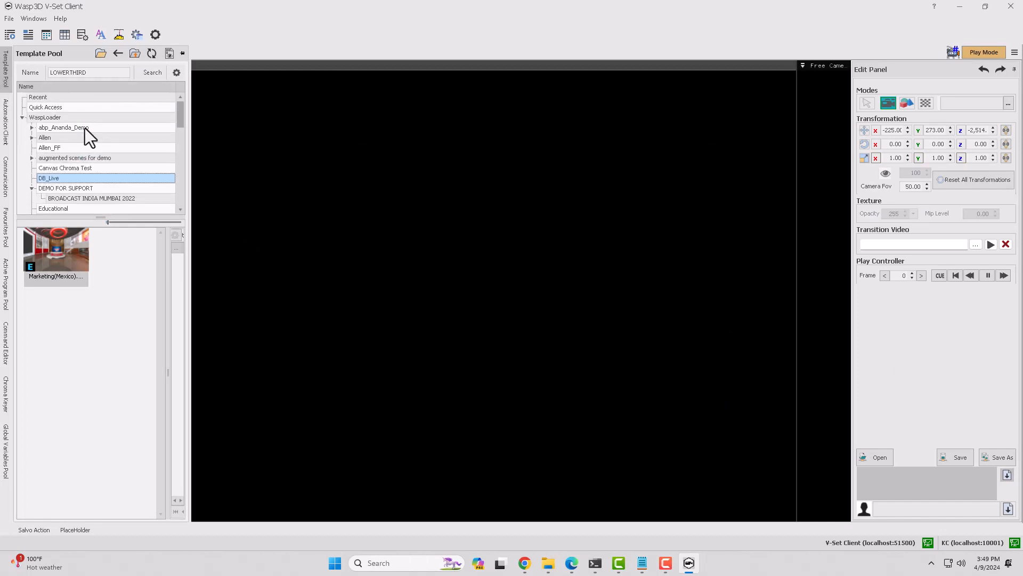
{"action": "left_click", "coordinate": [66, 107]}
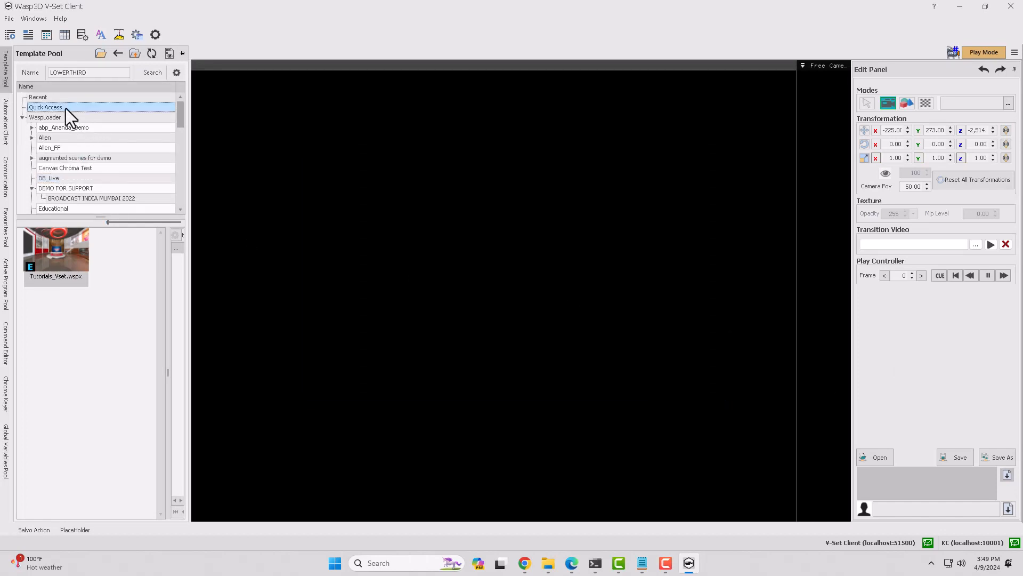
{"action": "left_click_drag", "start_coordinate": [67, 256], "coordinate": [91, 263]}
{"action": "left_click_drag", "start_coordinate": [311, 266], "coordinate": [357, 263]}
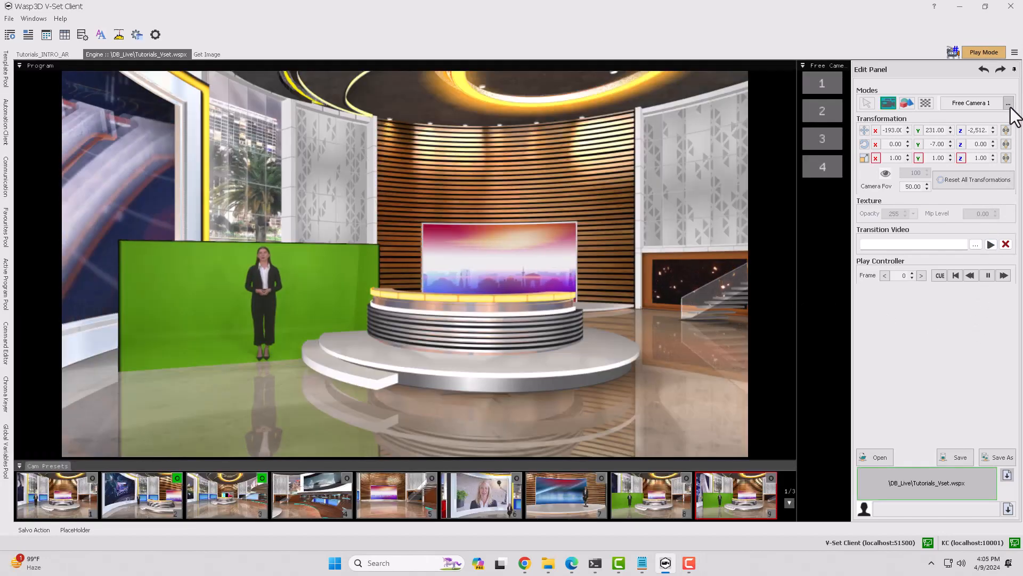
- Look through the list of scene objects available for editing and close it without choosing one
{"action": "left_click", "coordinate": [1008, 104]}
{"action": "left_click", "coordinate": [1002, 75]}
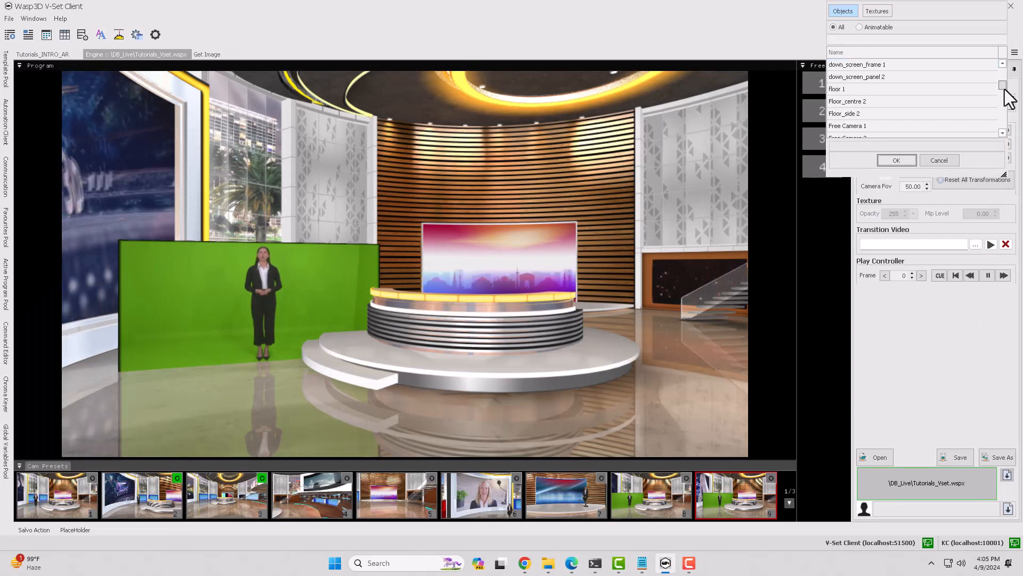
{"action": "left_click_drag", "start_coordinate": [1003, 86], "coordinate": [1003, 71]}
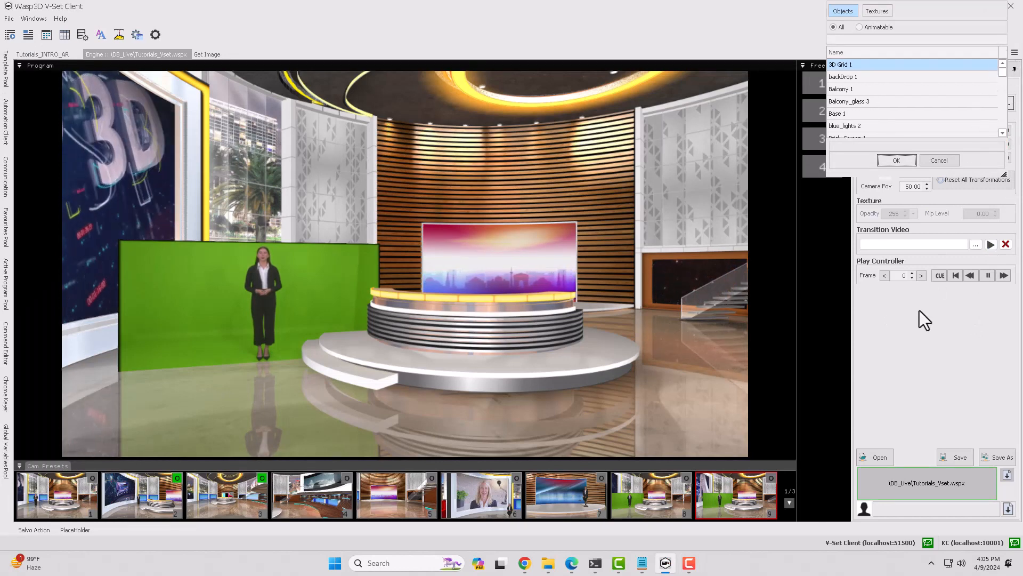
{"action": "key", "text": "Escape"}
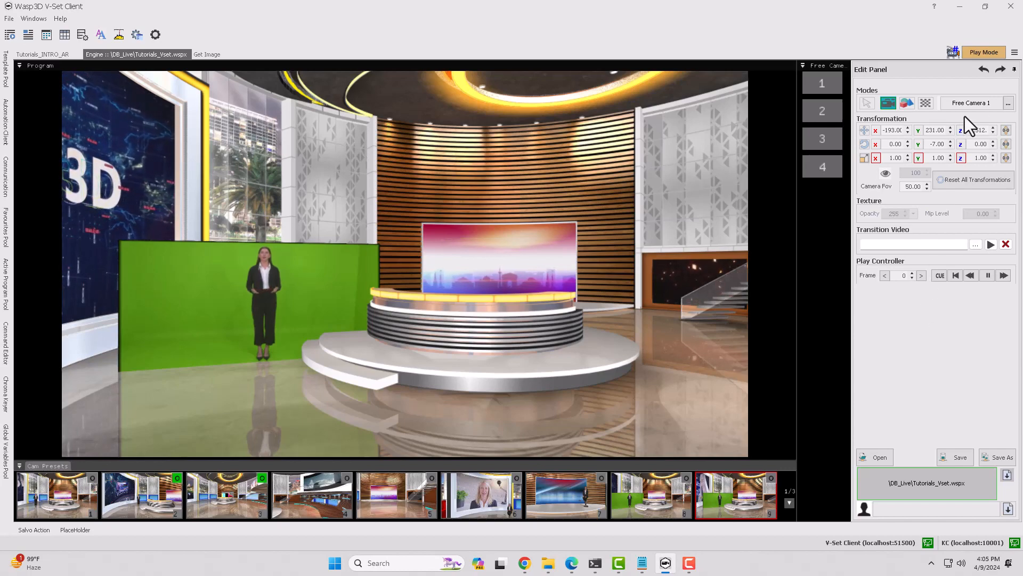
- Move Free Camera 1 to X -203 and Z about -2,192, and set its Y rotation to -14
{"action": "scroll", "coordinate": [974, 131], "scroll_direction": "up", "scroll_amount": 13}
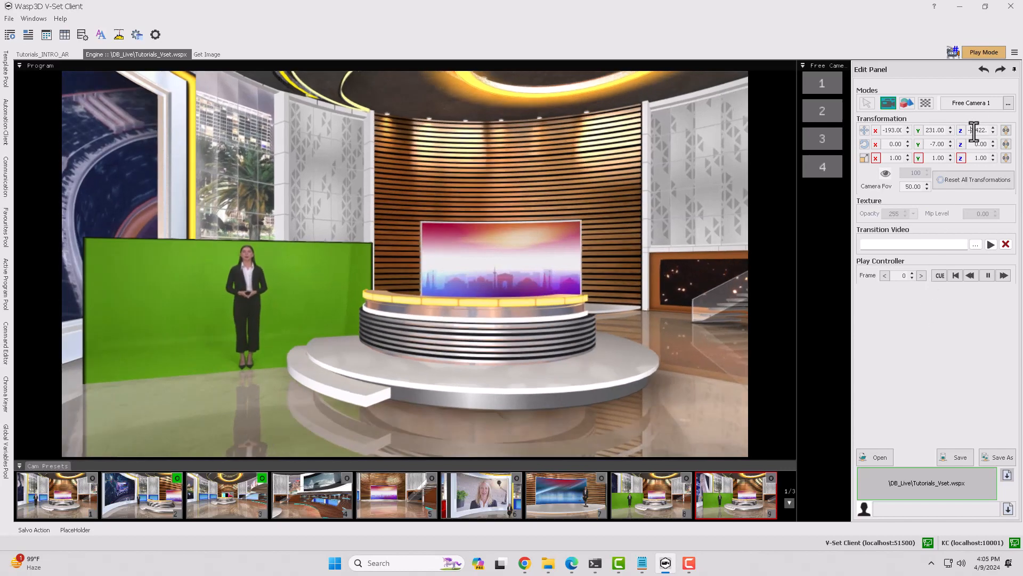
{"action": "scroll", "coordinate": [896, 130], "scroll_direction": "down", "scroll_amount": 5}
{"action": "scroll", "coordinate": [929, 144], "scroll_direction": "down", "scroll_amount": 7}
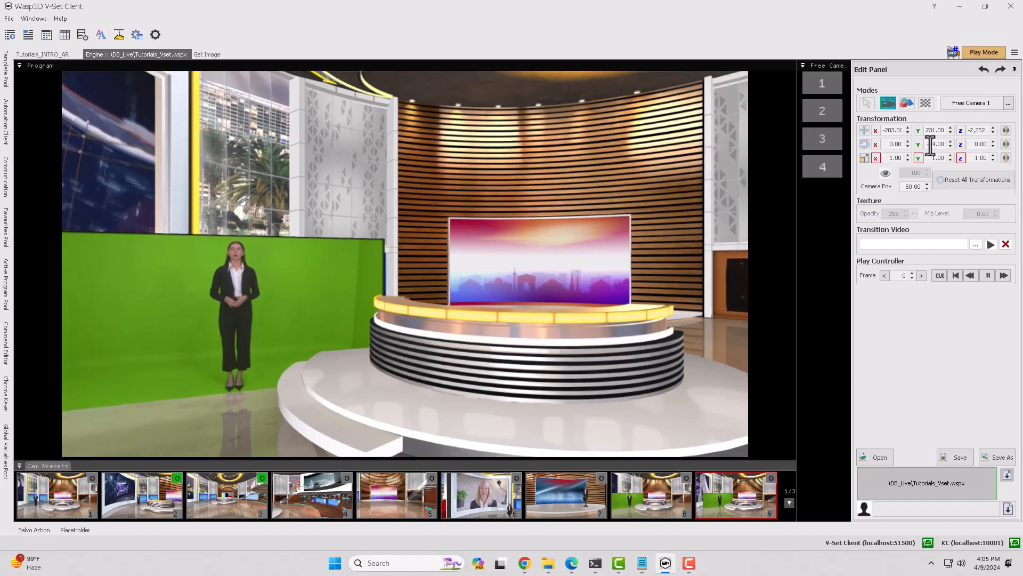
{"action": "scroll", "coordinate": [971, 131], "scroll_direction": "up", "scroll_amount": 3}
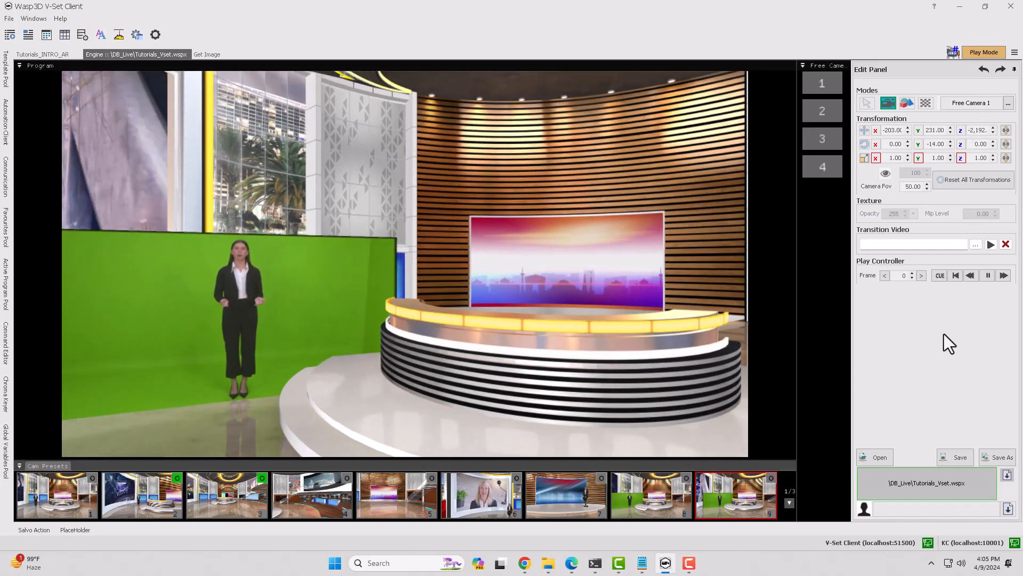
- Set the field of view of Free Camera 1 to 45
{"action": "double_click", "coordinate": [912, 186]}
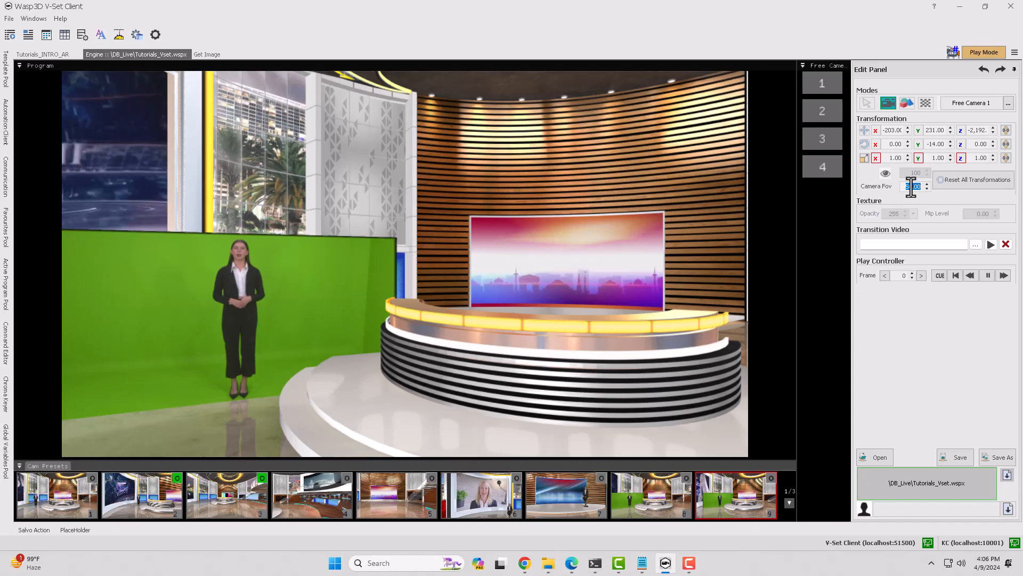
{"action": "type", "text": "4"}
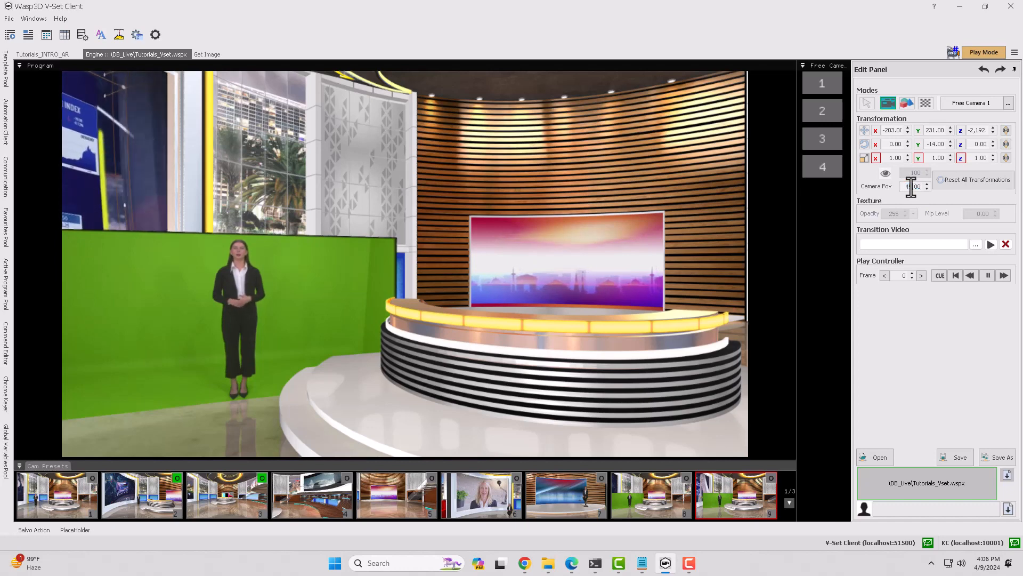
{"action": "key", "text": "Return"}
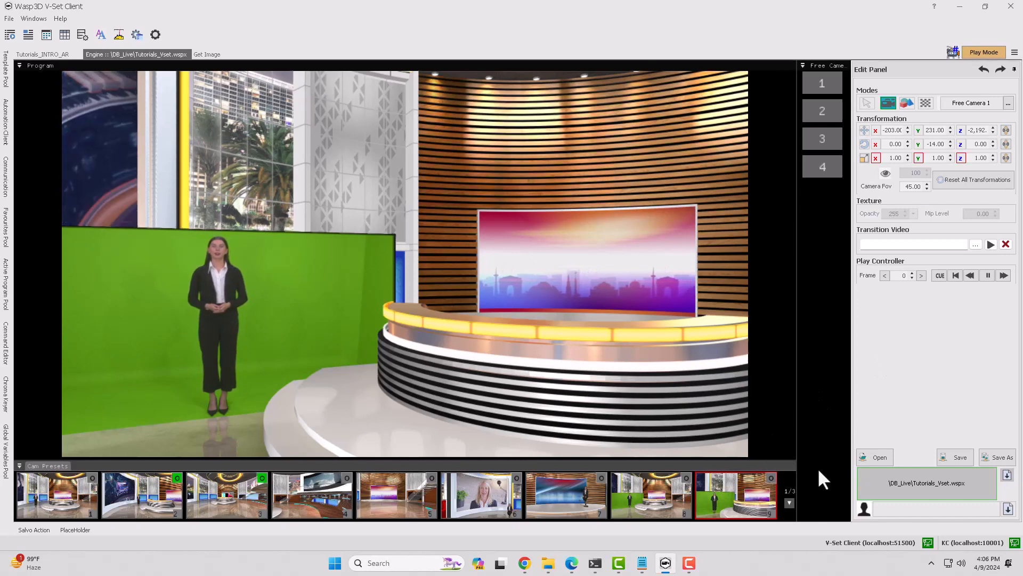
- Page through the camera presets and bring up the options for preset 8
{"action": "left_click", "coordinate": [789, 503]}
{"action": "left_click", "coordinate": [789, 482]}
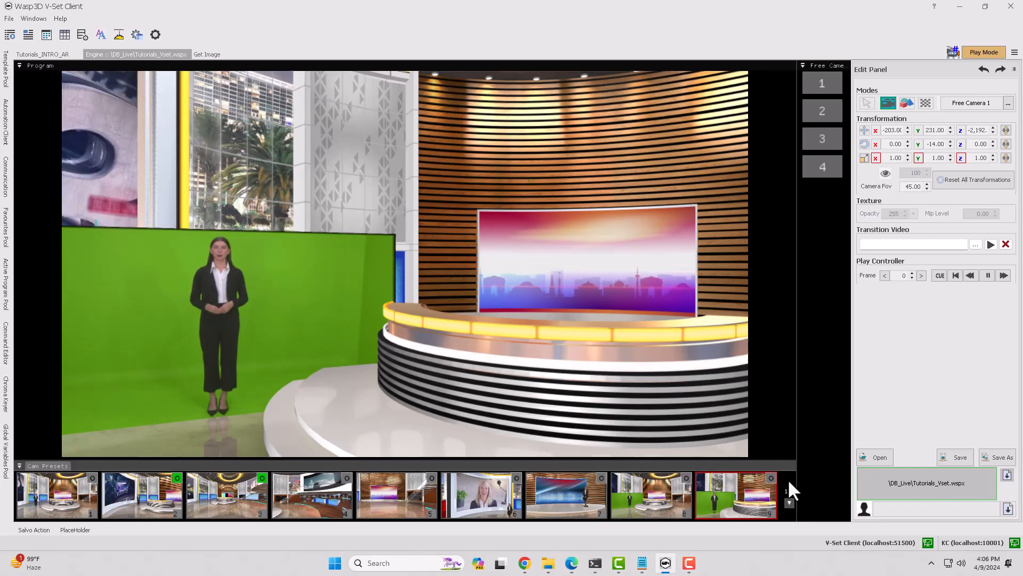
{"action": "right_click", "coordinate": [662, 484]}
{"action": "left_click", "coordinate": [676, 490]}
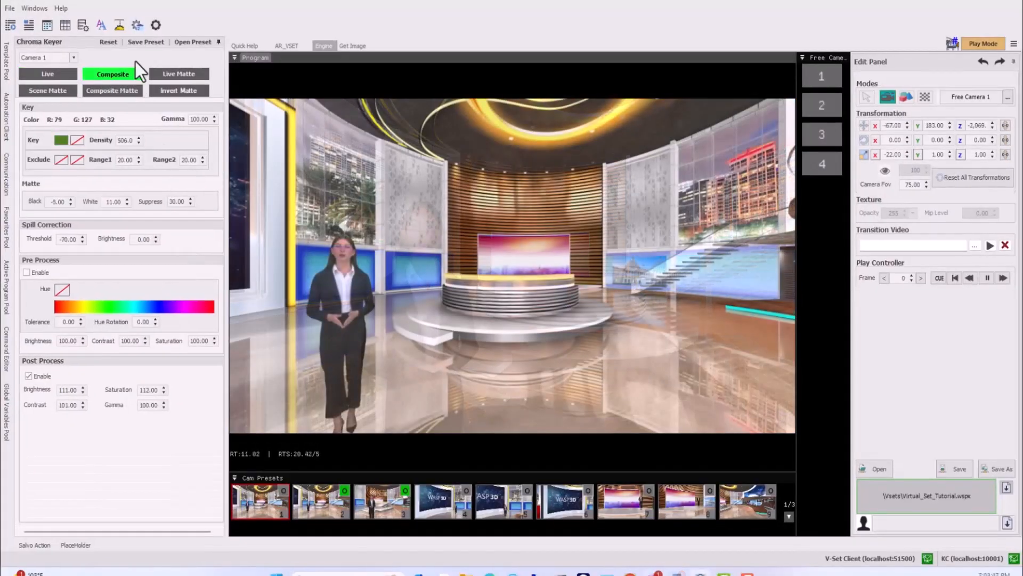
- Save the chroma key settings as a new preset named Chroma and collapse the Chroma Keyer
{"action": "left_click", "coordinate": [132, 43]}
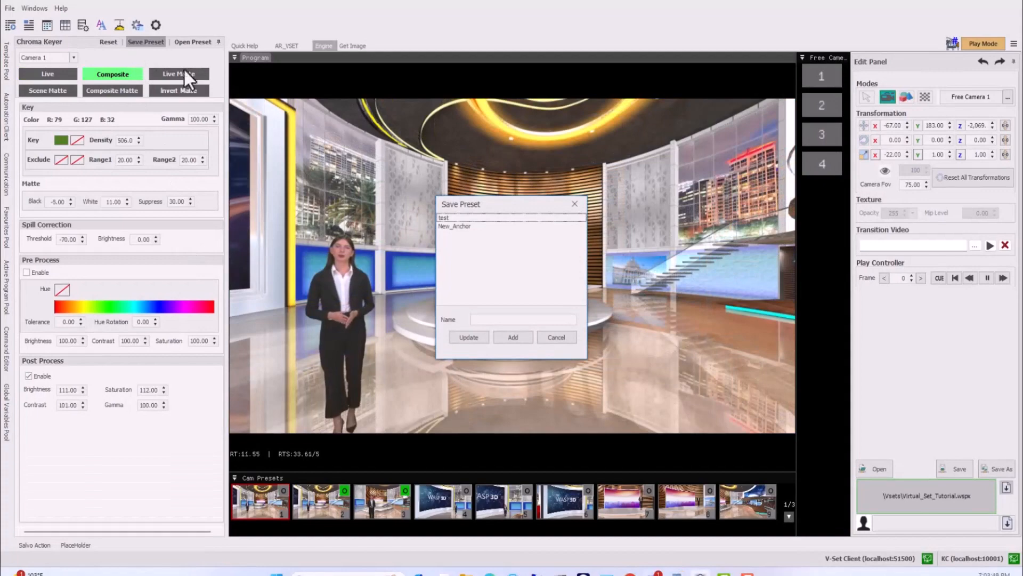
{"action": "left_click", "coordinate": [475, 319]}
{"action": "type", "text": "Chroma_tut"}
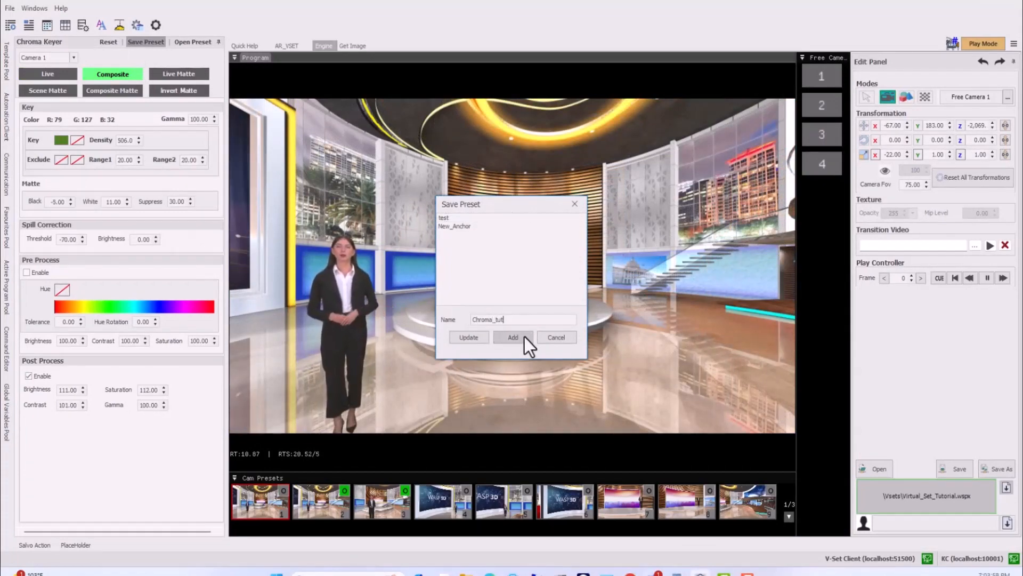
{"action": "left_click", "coordinate": [525, 337]}
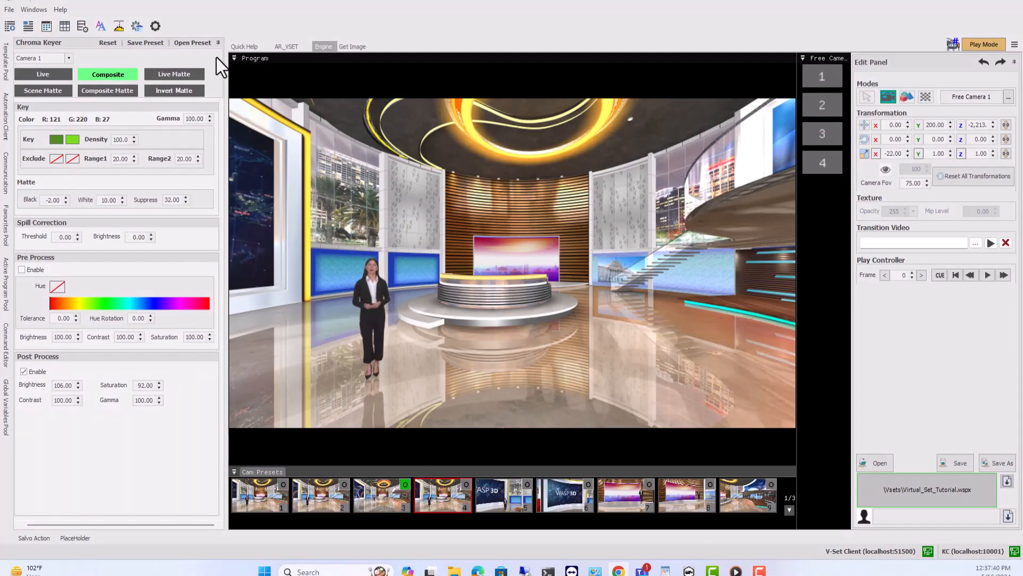
{"action": "left_click", "coordinate": [218, 42]}
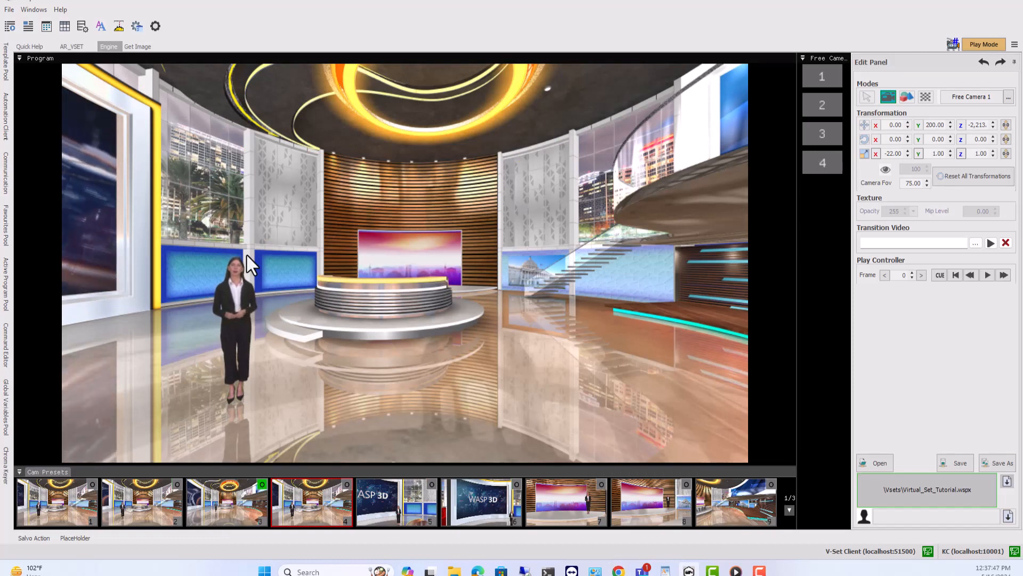
- Set the Y rotation of Free Camera 1 to 3 and store that view as oscillation point A of preset 4
{"action": "mouse_move", "coordinate": [349, 482]}
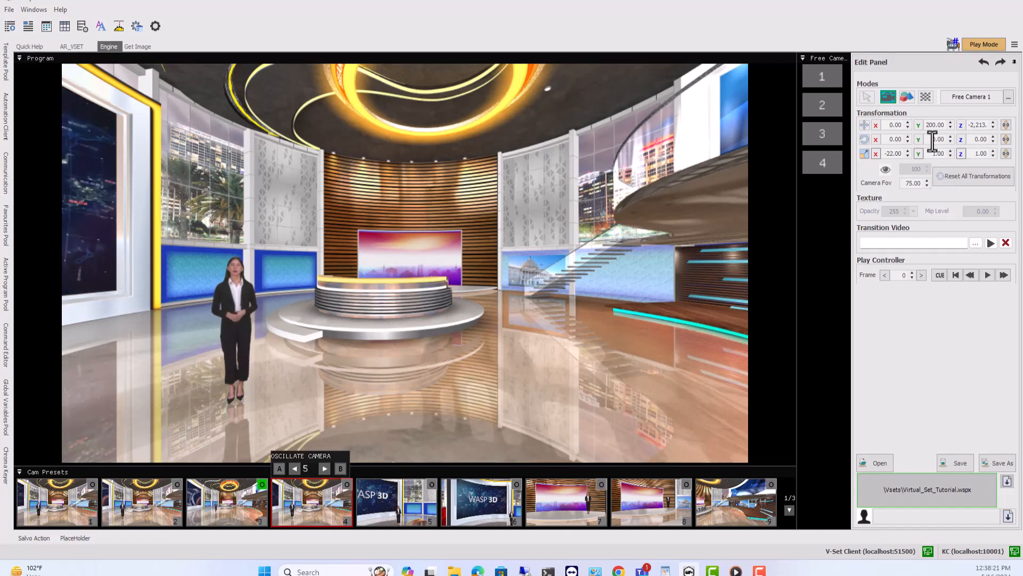
{"action": "scroll", "coordinate": [932, 142], "scroll_direction": "up", "scroll_amount": 2}
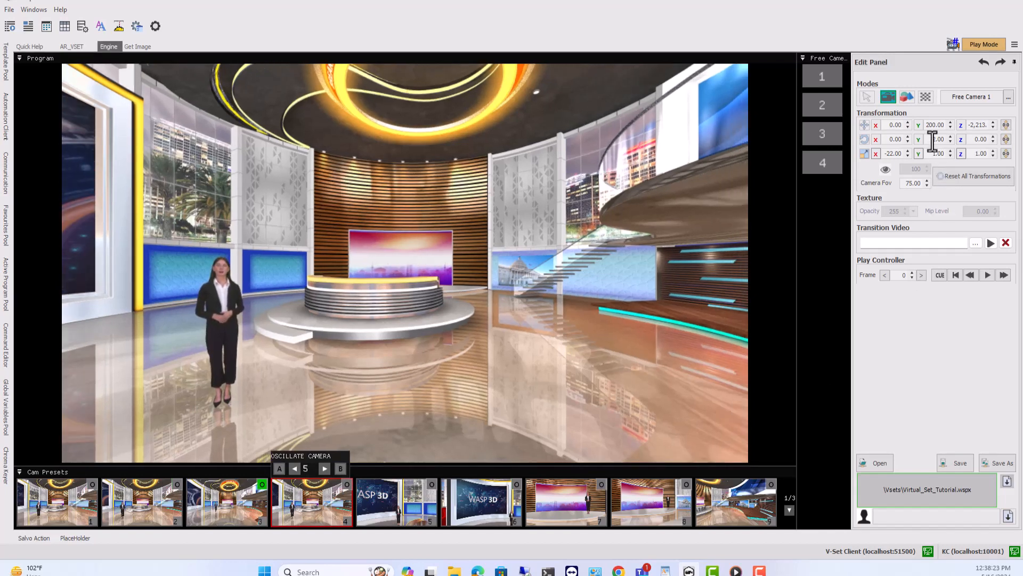
{"action": "scroll", "coordinate": [932, 141], "scroll_direction": "up", "scroll_amount": 1}
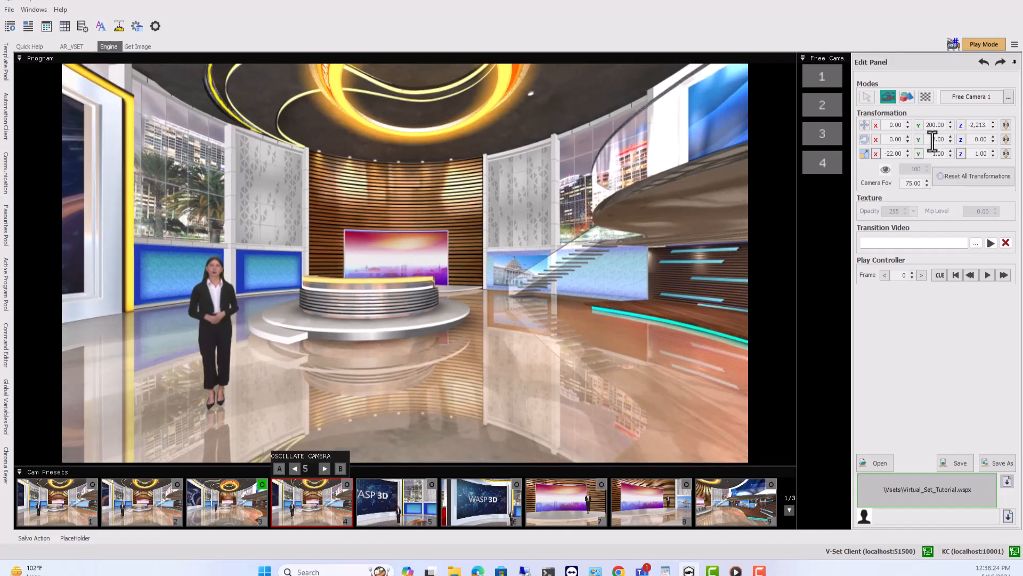
{"action": "left_click", "coordinate": [280, 468]}
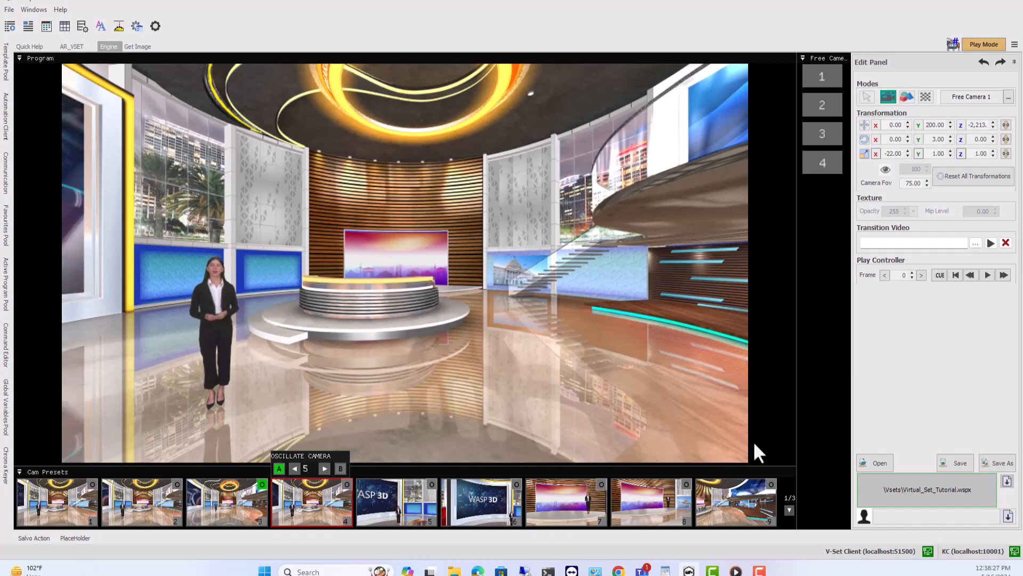
- Set the camera's Y rotation to -3, store it as oscillation point B of preset 4 and increase the oscillation value
{"action": "left_click", "coordinate": [931, 143]}
{"action": "scroll", "coordinate": [932, 142], "scroll_direction": "down", "scroll_amount": 5}
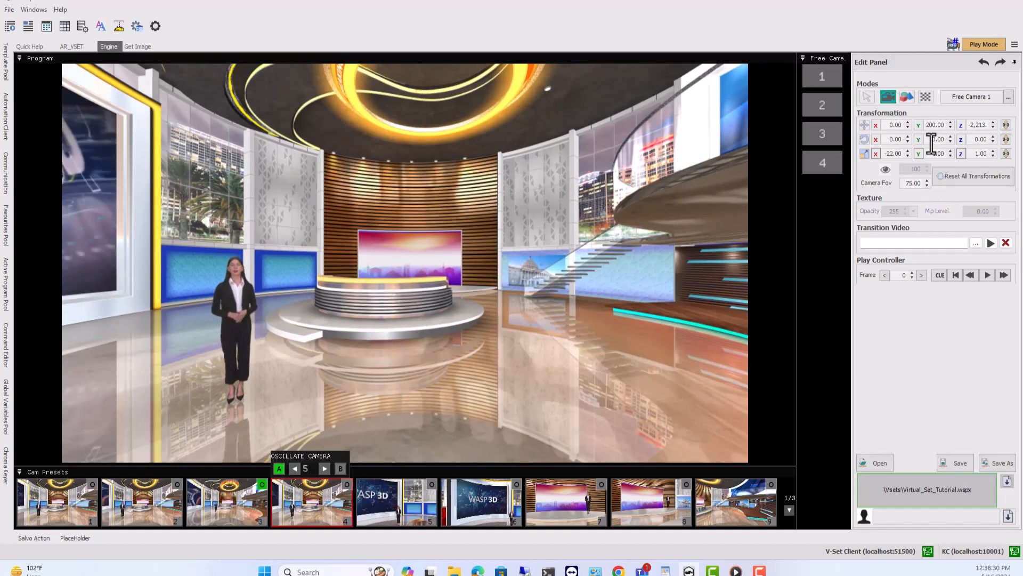
{"action": "scroll", "coordinate": [932, 142], "scroll_direction": "down", "scroll_amount": 1}
{"action": "left_click", "coordinate": [340, 468]}
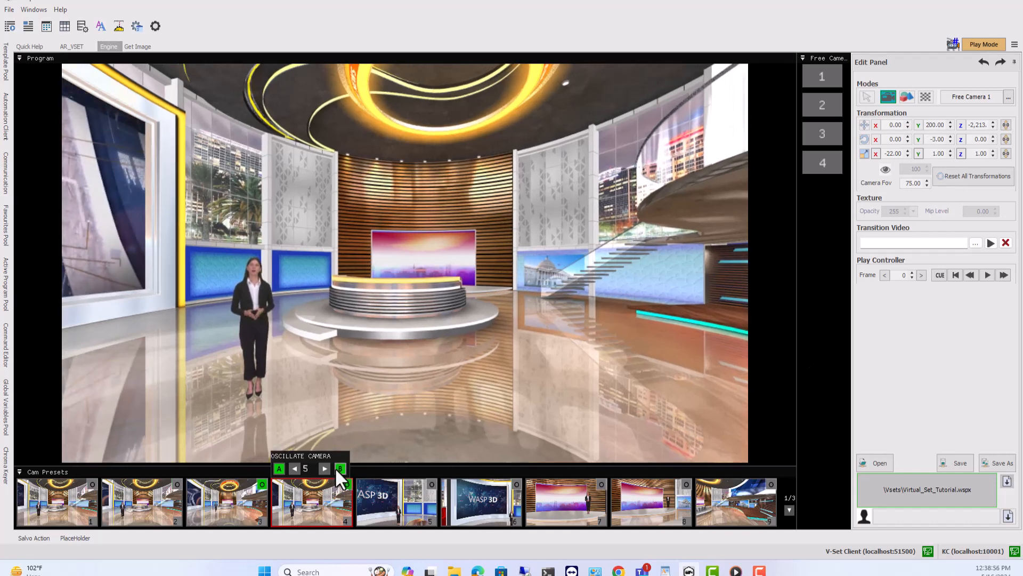
{"action": "left_click", "coordinate": [324, 469]}
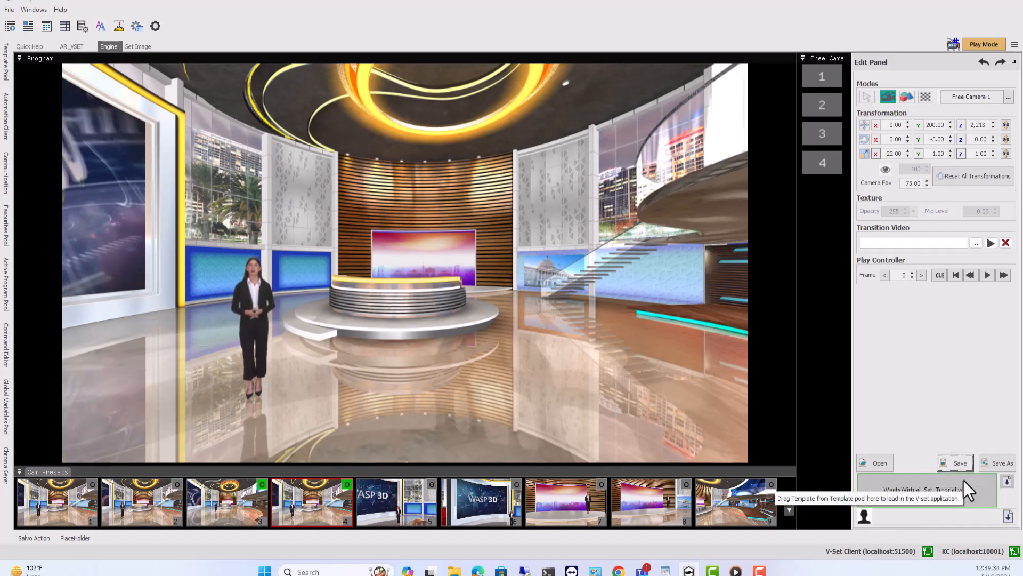
- Switch to play mode and start the camera oscillation of preset 4
{"action": "left_click", "coordinate": [984, 45]}
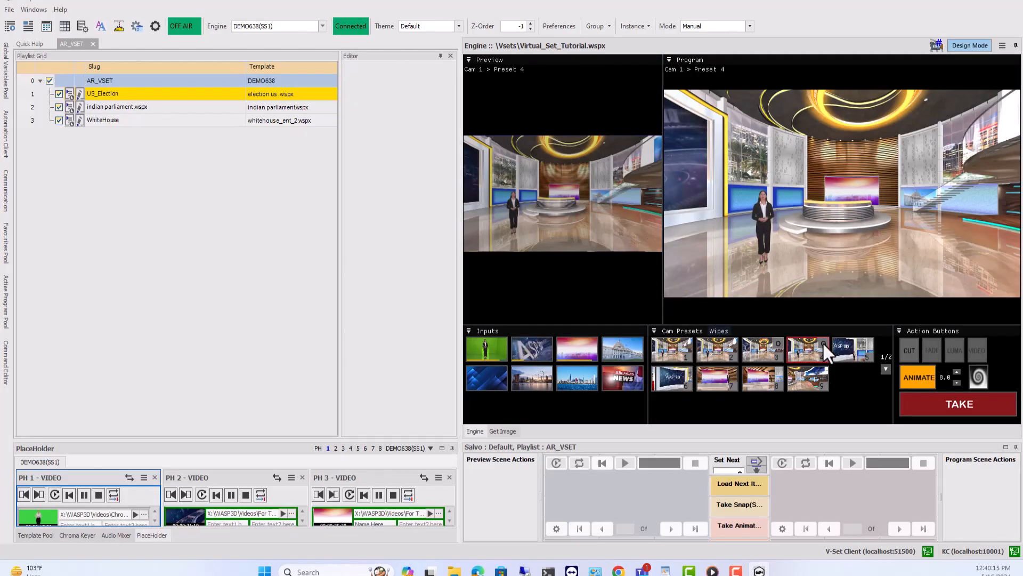
{"action": "left_click", "coordinate": [824, 344]}
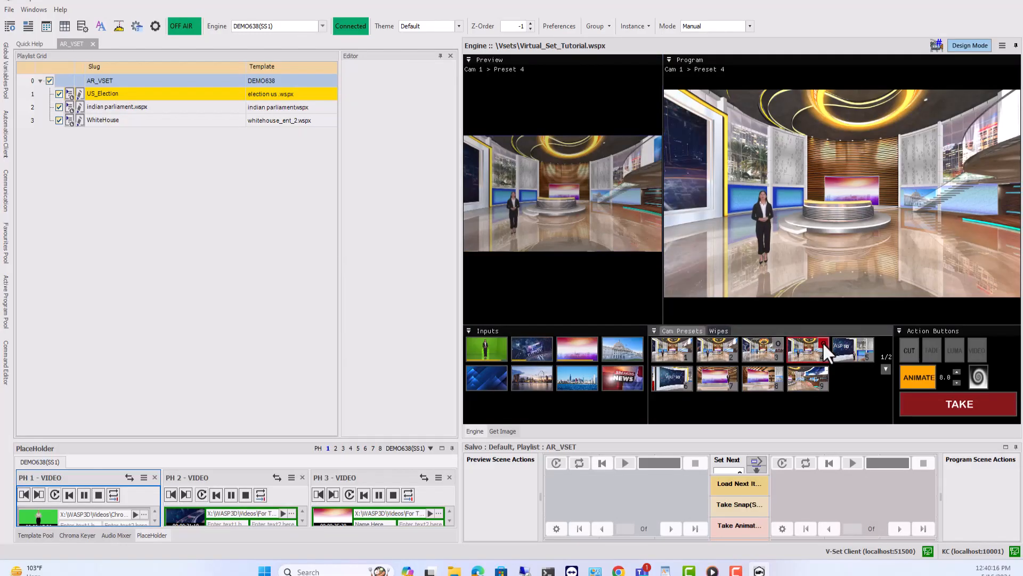